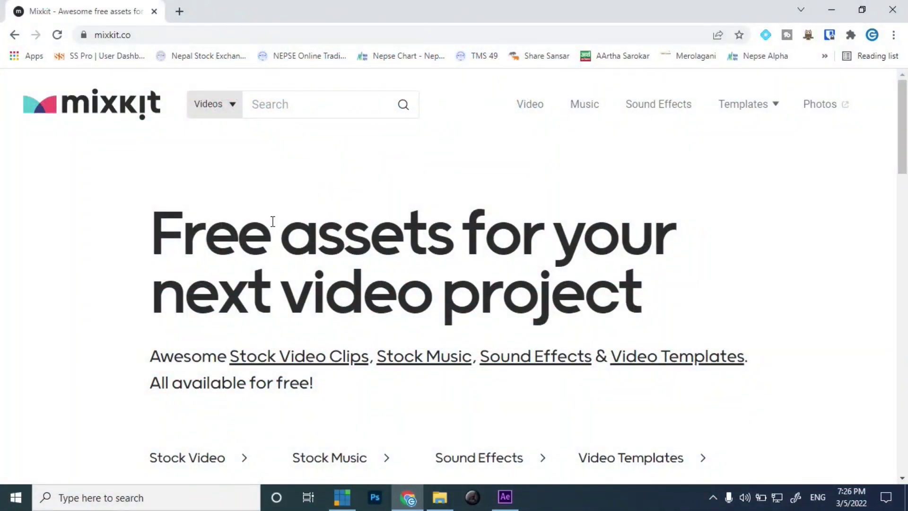
# Open Mixkit's After Effects YouTube templates from the footer and browse through them.
pyautogui.scroll(-20, 427, 296)
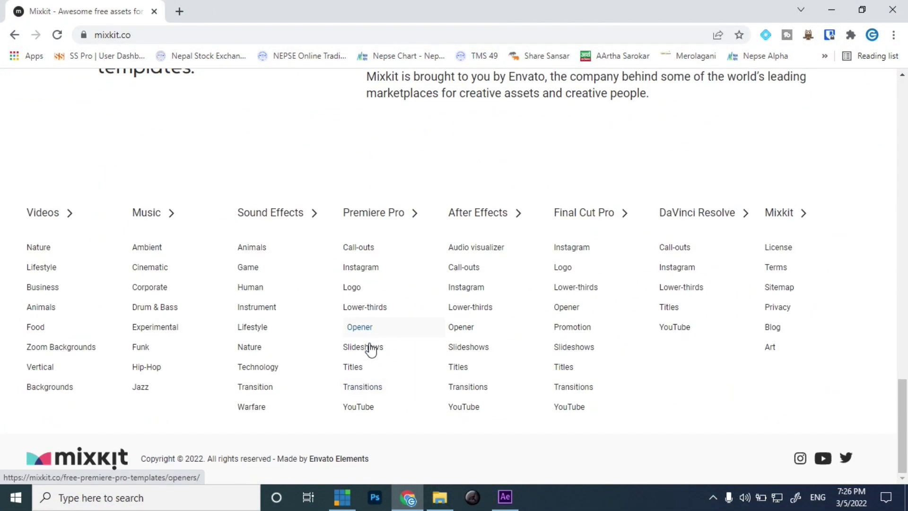
pyautogui.click(465, 409)
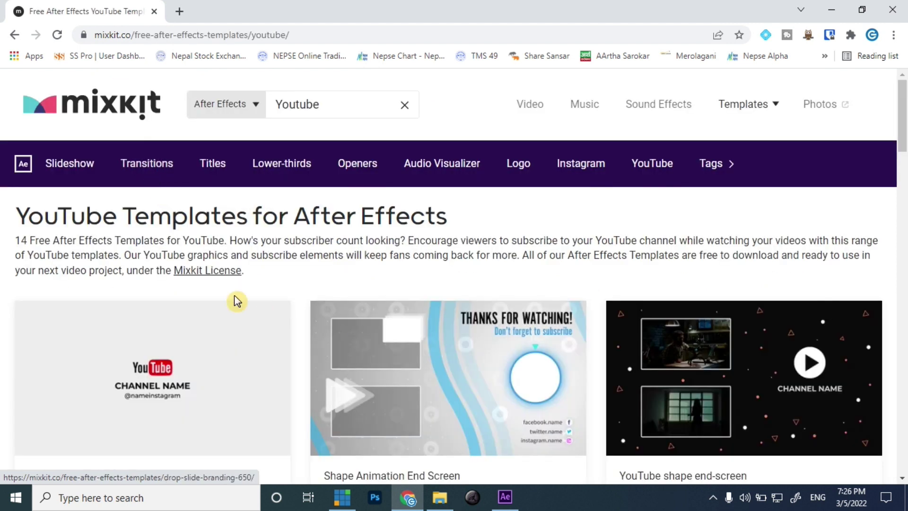
pyautogui.scroll(-10, 241, 321)
pyautogui.scroll(-11, 227, 365)
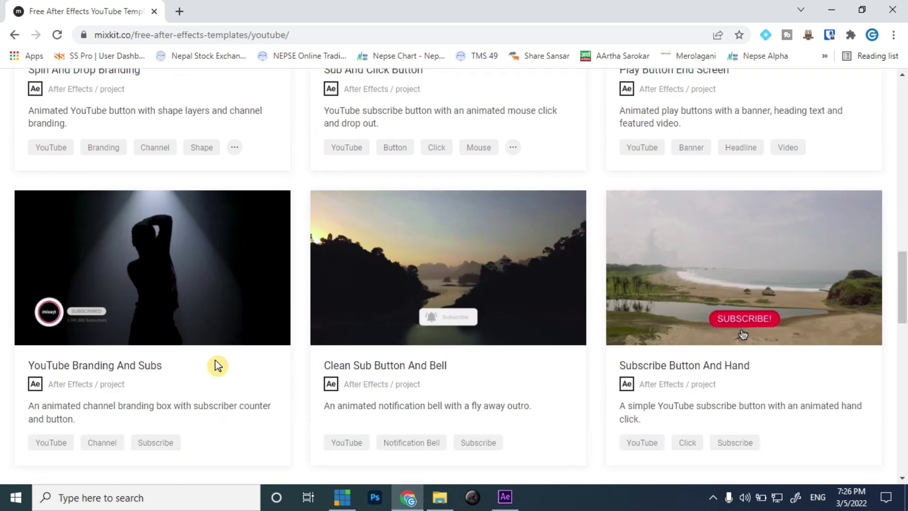
pyautogui.scroll(-5, 211, 306)
pyautogui.scroll(-11, 190, 308)
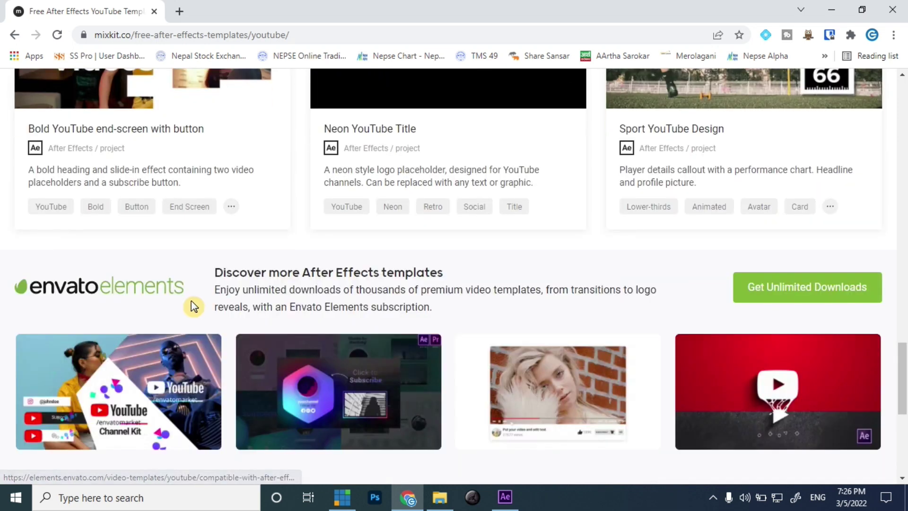
pyautogui.scroll(18, 191, 313)
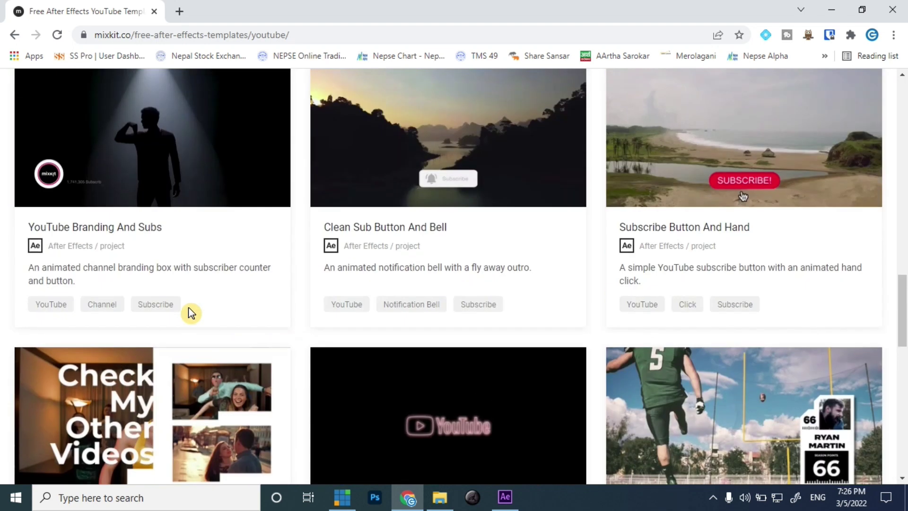
pyautogui.scroll(7, 199, 319)
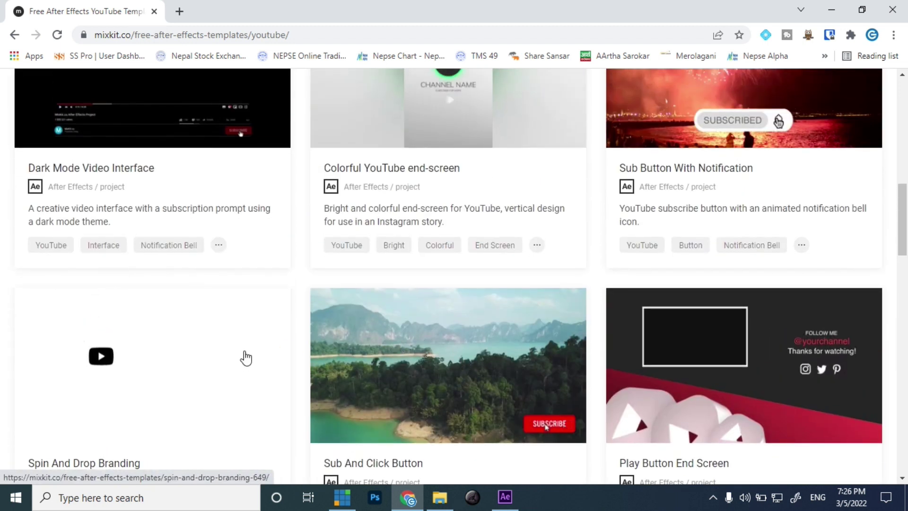
pyautogui.scroll(6, 231, 355)
pyautogui.scroll(5, 231, 354)
pyautogui.scroll(-5, 265, 369)
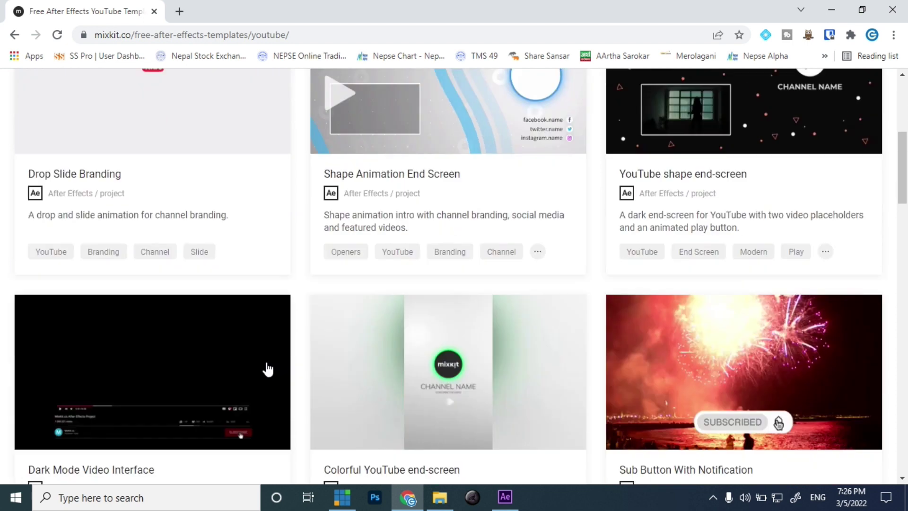
pyautogui.scroll(-5, 245, 359)
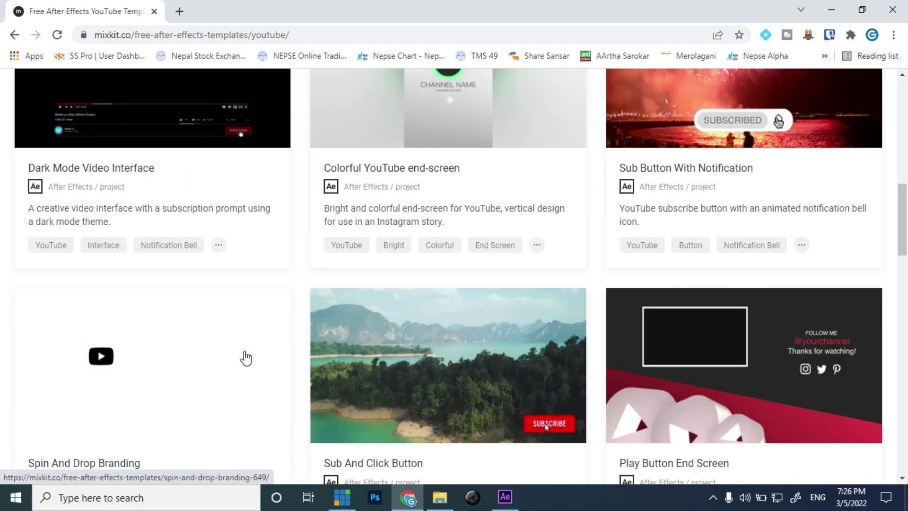
pyautogui.scroll(-13, 245, 359)
pyautogui.scroll(6, 306, 310)
pyautogui.scroll(-6, 302, 312)
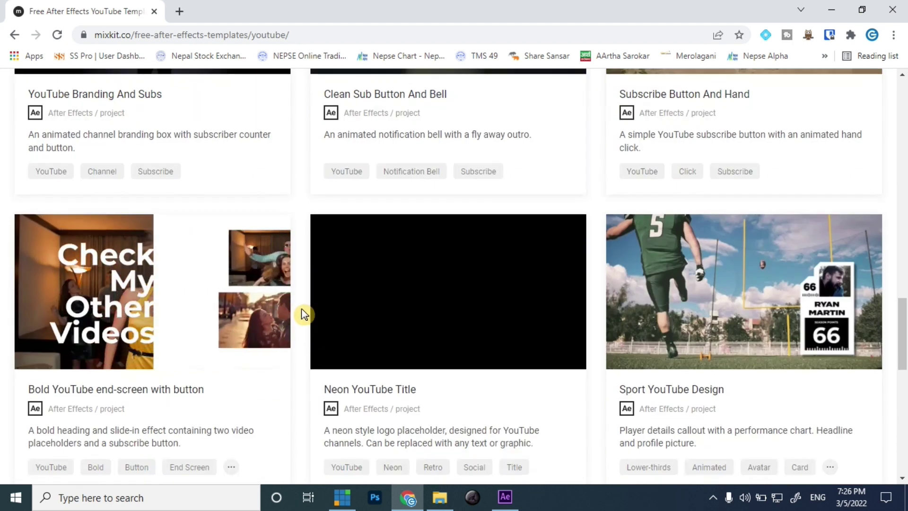
pyautogui.scroll(15, 512, 352)
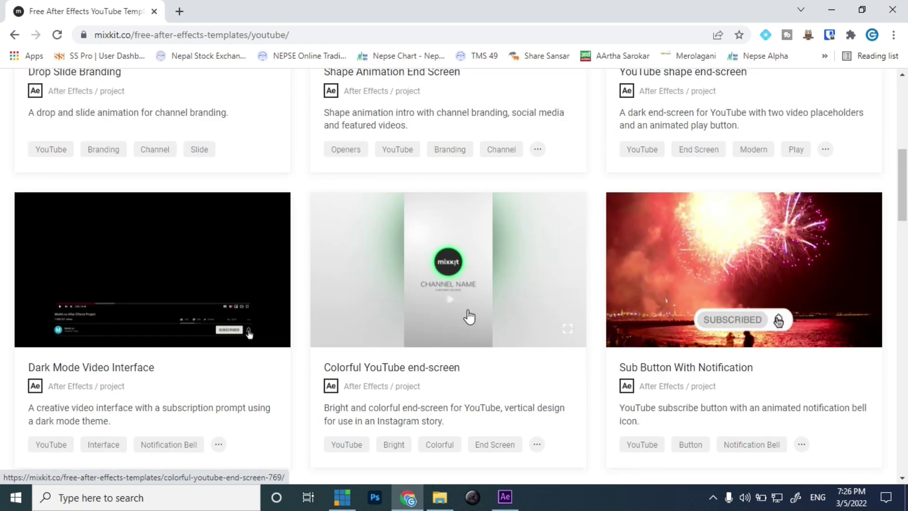
pyautogui.scroll(-15, 353, 403)
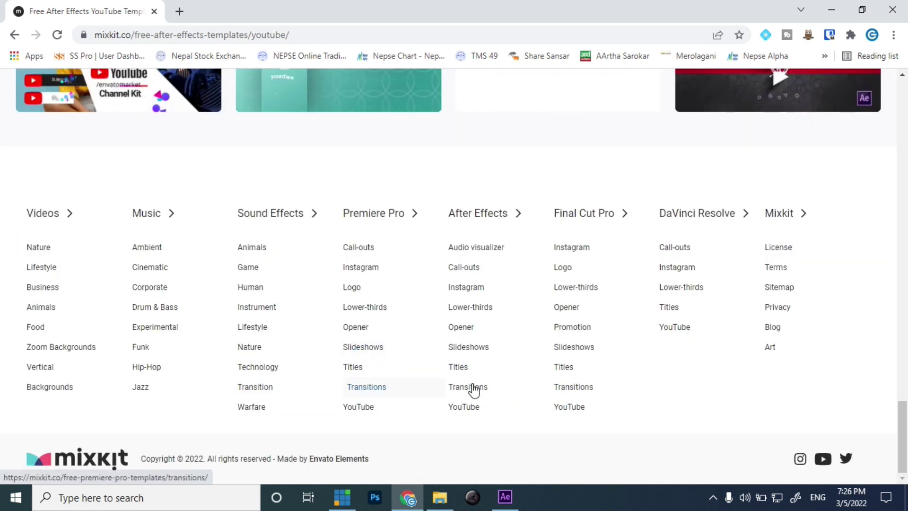
# Go to the After Effects Transitions templates and scroll down to Twist Shape Transition.
pyautogui.click(473, 388)
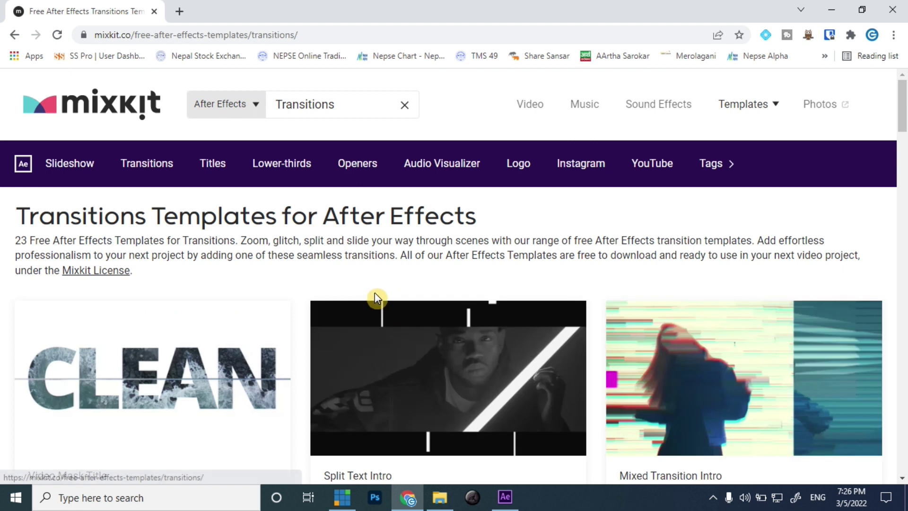
pyautogui.scroll(-15, 374, 300)
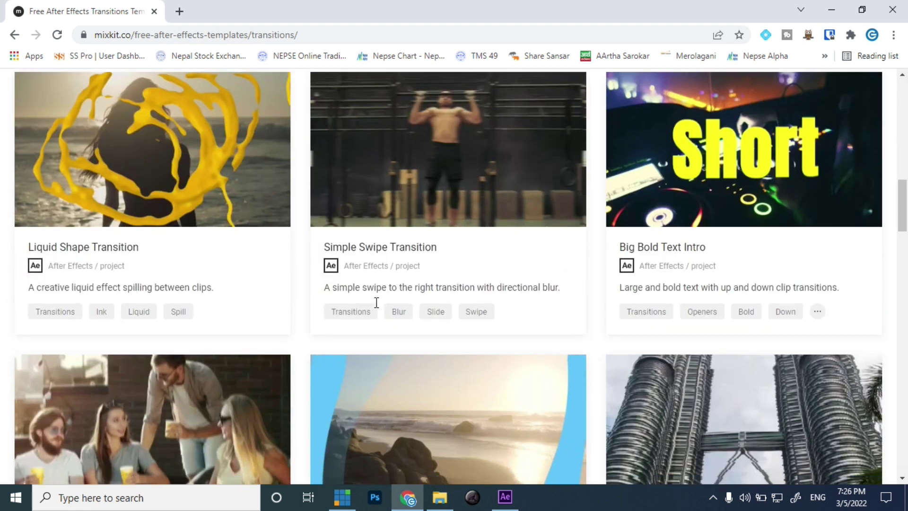
pyautogui.scroll(-4, 377, 303)
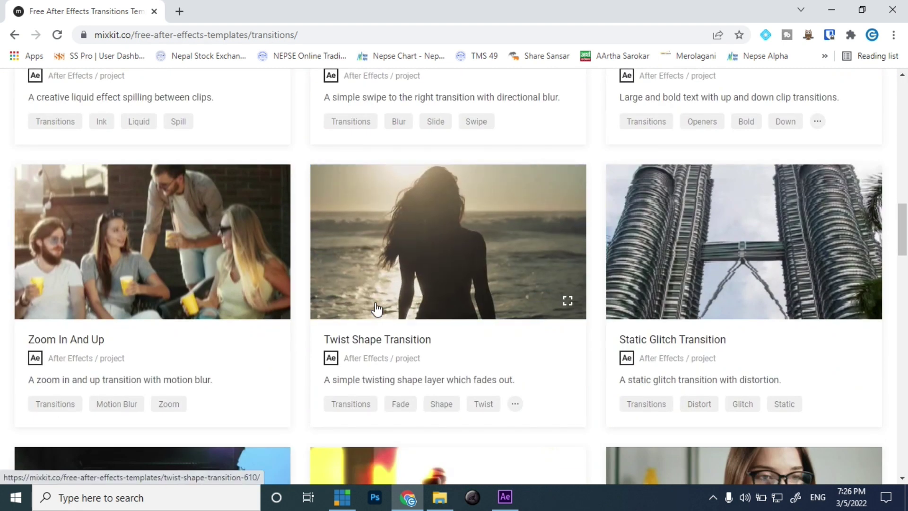
# Open 05.AE Transitions.aep from the mixkit-twist-shape-transition-610 > 610 folder in After Effects.
pyautogui.click(335, 500)
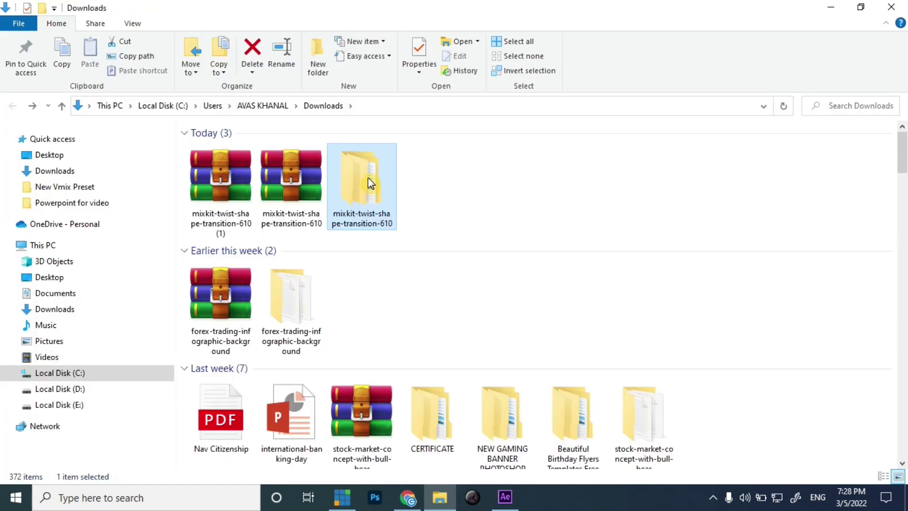
pyautogui.doubleClick(370, 184)
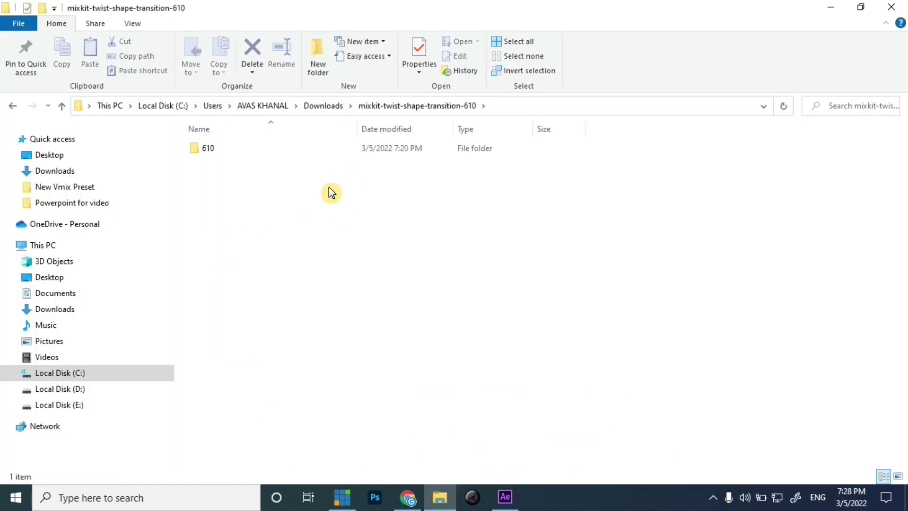
pyautogui.doubleClick(267, 154)
pyautogui.doubleClick(259, 155)
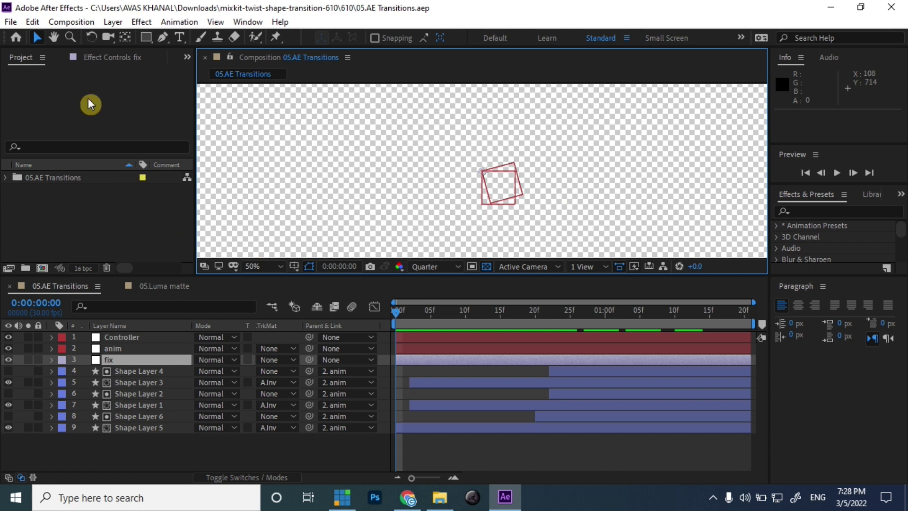
# Send the 05.AE Transitions composition to the Adobe Media Encoder queue via File > Export.
pyautogui.click(11, 24)
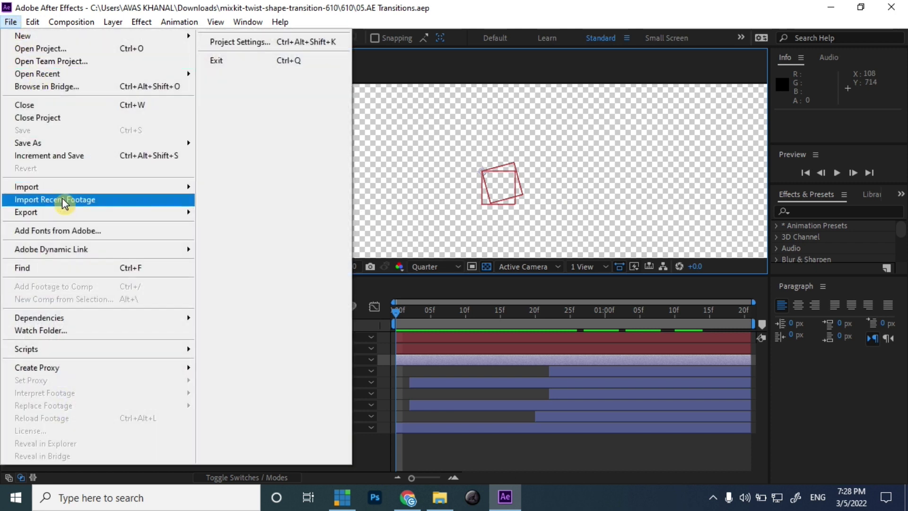
pyautogui.moveTo(71, 215)
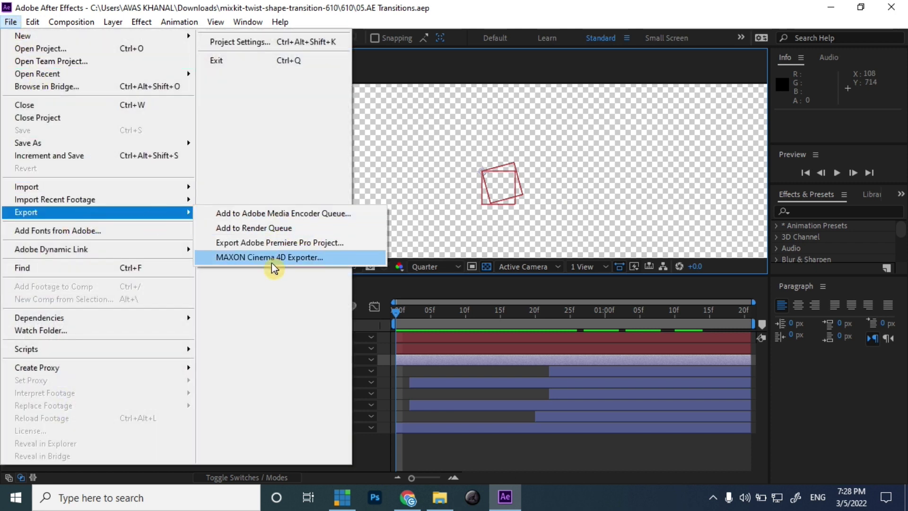
pyautogui.click(306, 213)
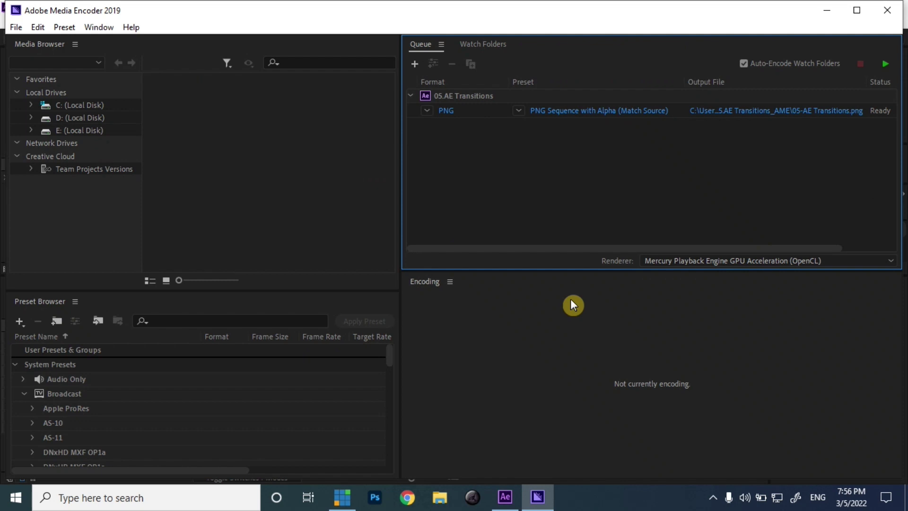
pyautogui.click(518, 111)
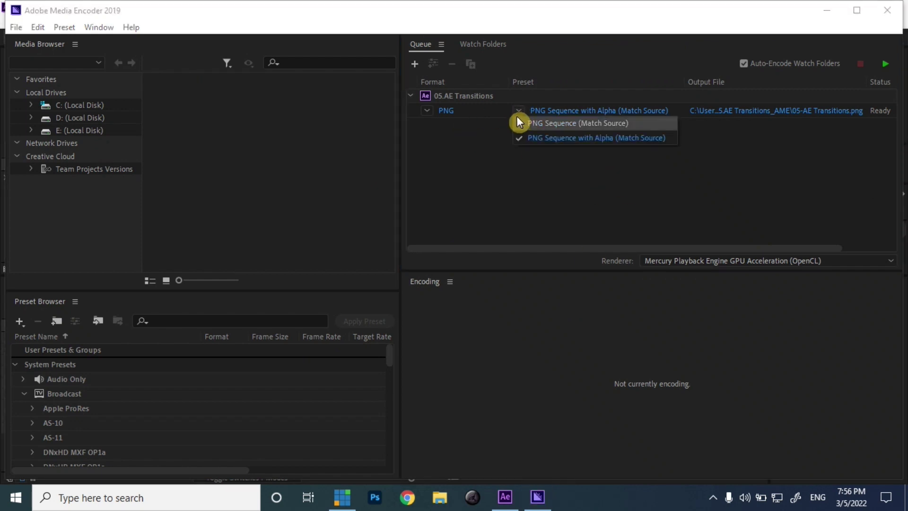
pyautogui.click(487, 109)
pyautogui.click(427, 110)
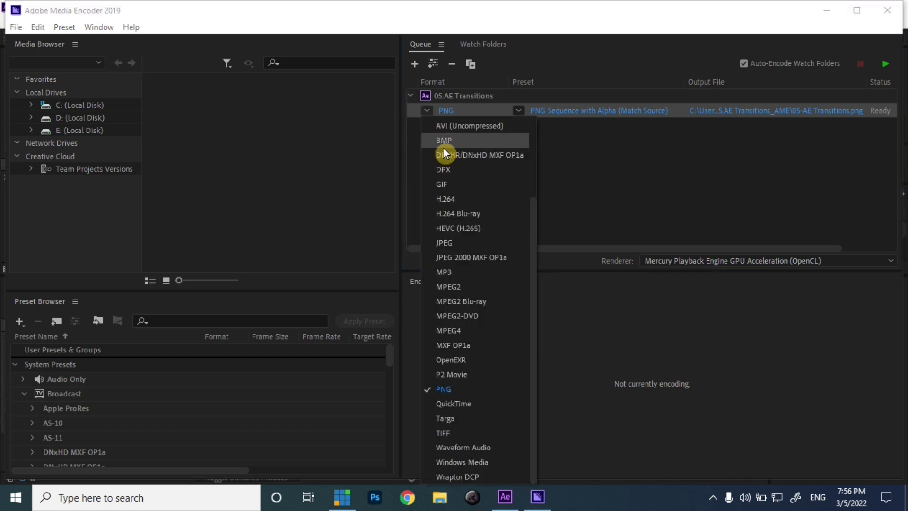
pyautogui.click(455, 389)
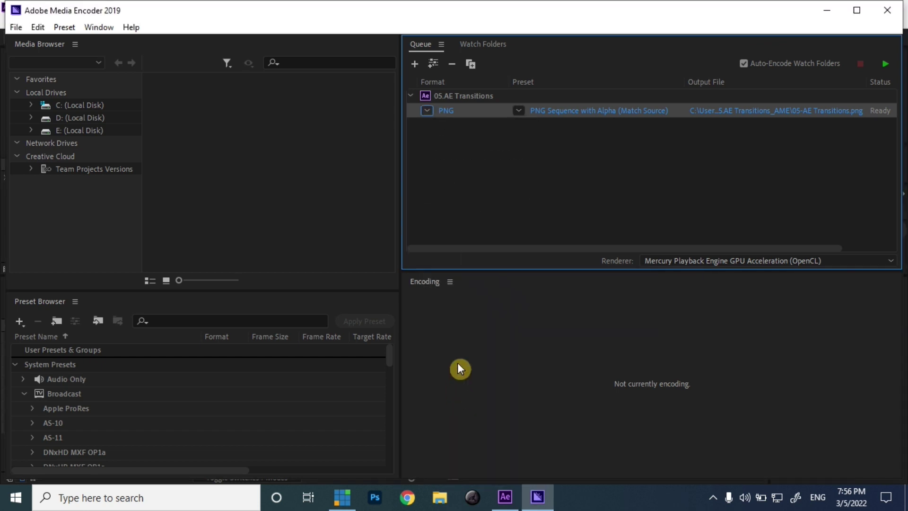
pyautogui.click(520, 111)
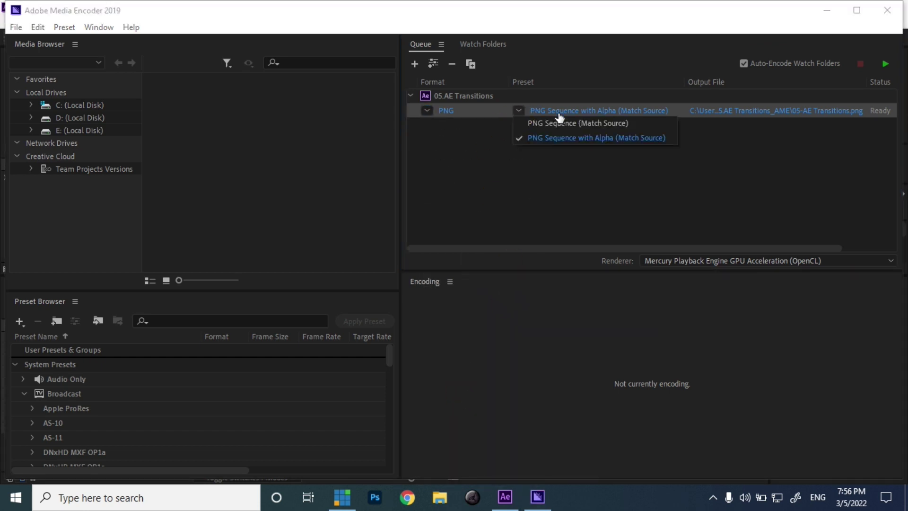
pyautogui.click(584, 137)
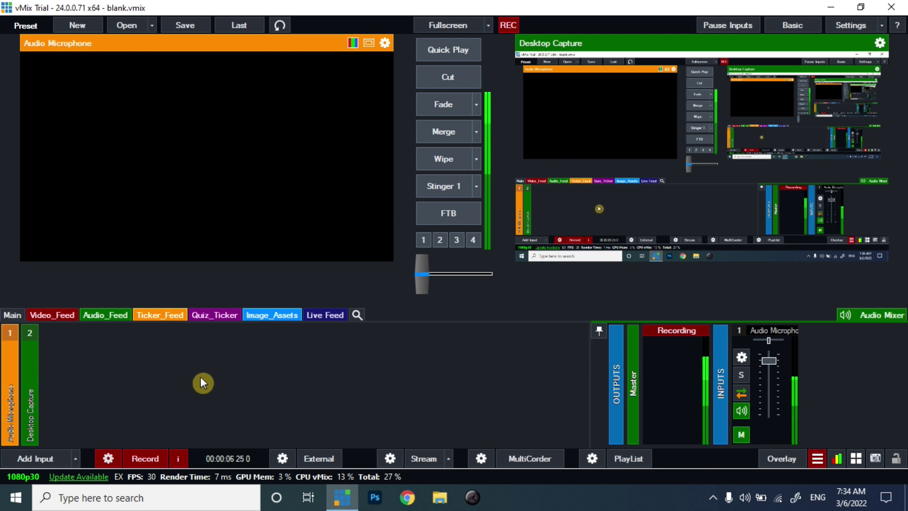
# Add the mixkit girl-gaming mp4 as video input 3.
pyautogui.click(74, 459)
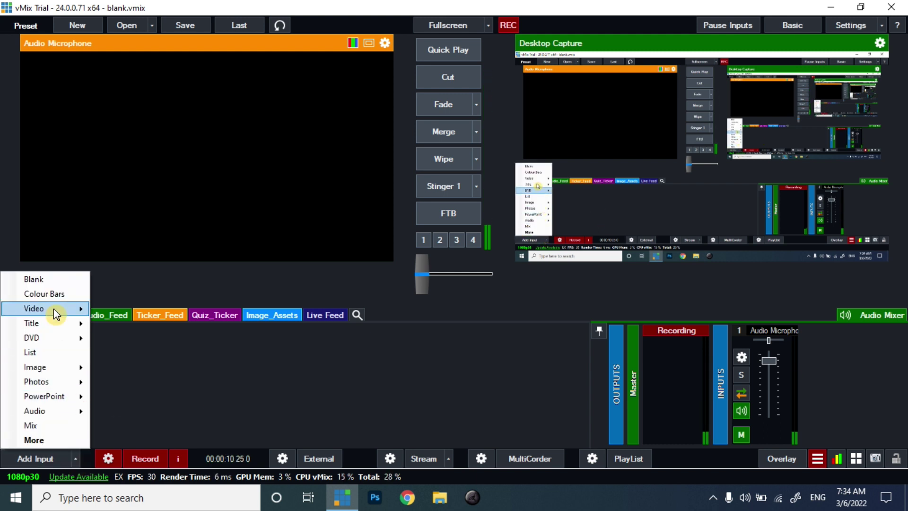
pyautogui.moveTo(47, 309)
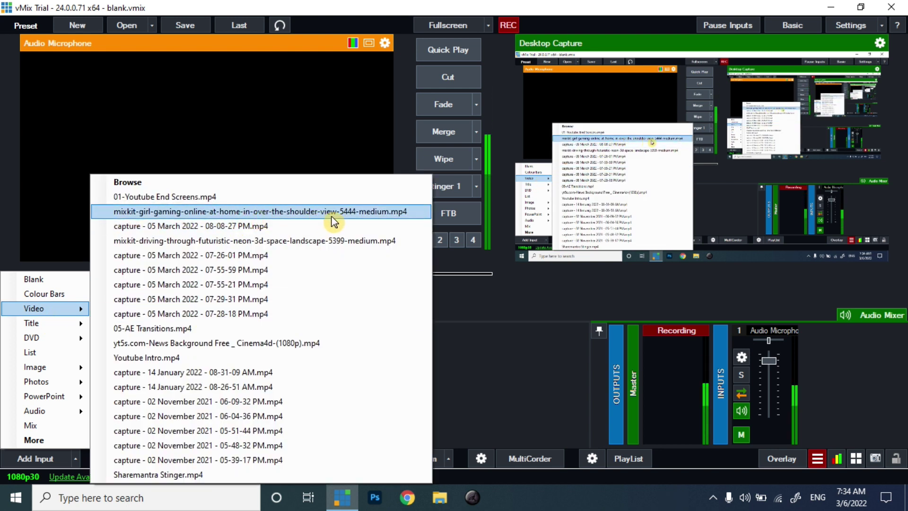
pyautogui.click(294, 211)
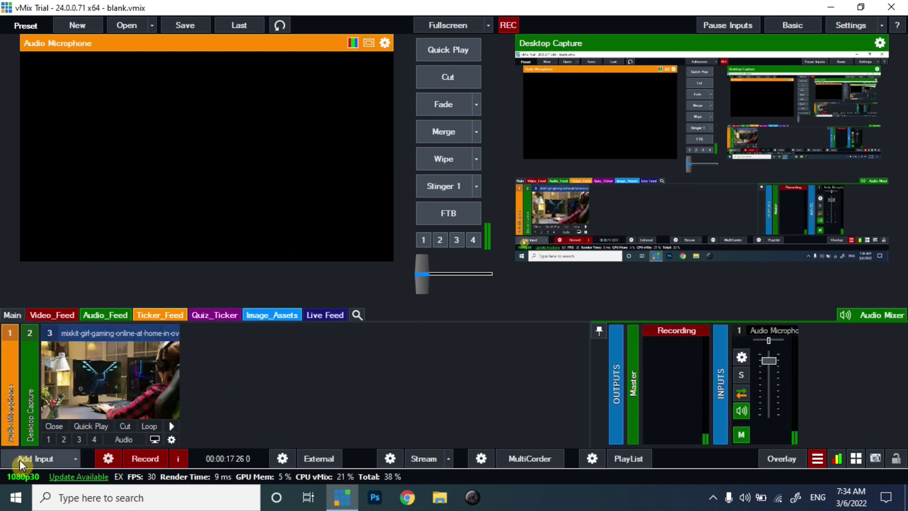
# Add the neon driving mp4 from the recent files list as input 4.
pyautogui.click(68, 461)
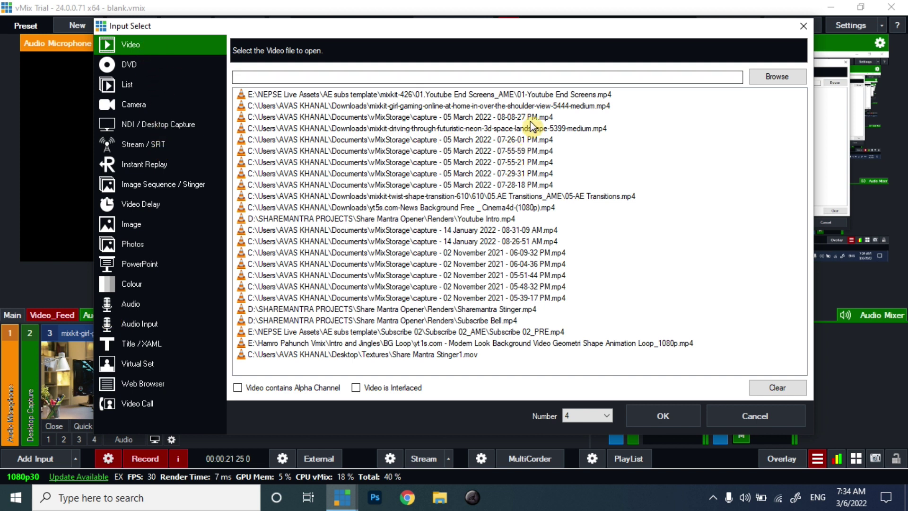
pyautogui.click(512, 106)
pyautogui.click(512, 94)
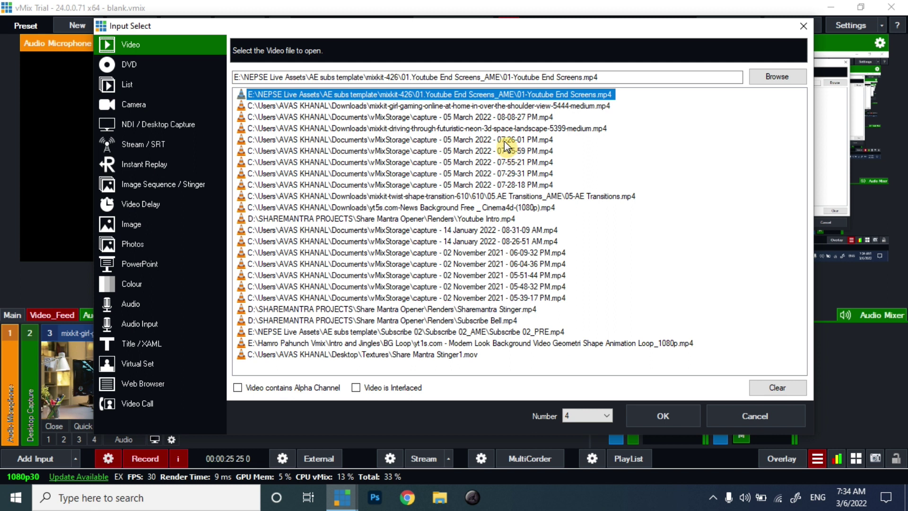
pyautogui.click(502, 129)
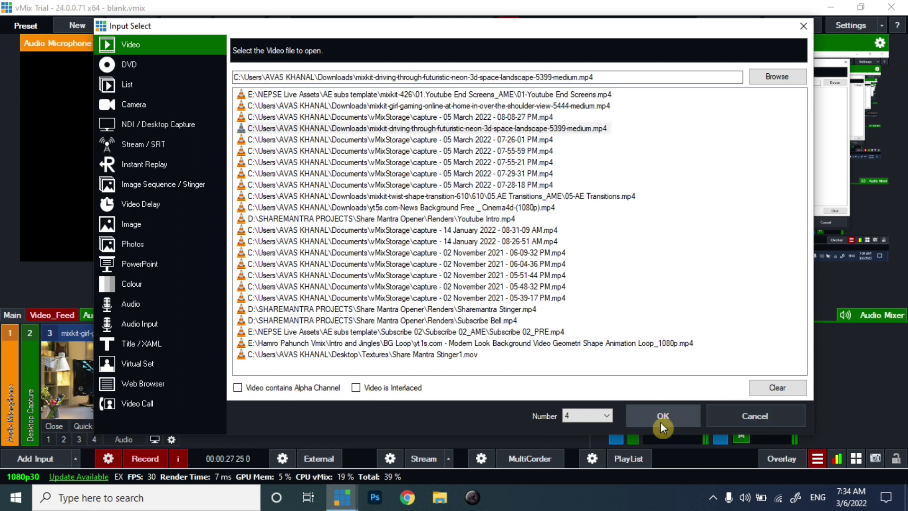
pyautogui.click(660, 420)
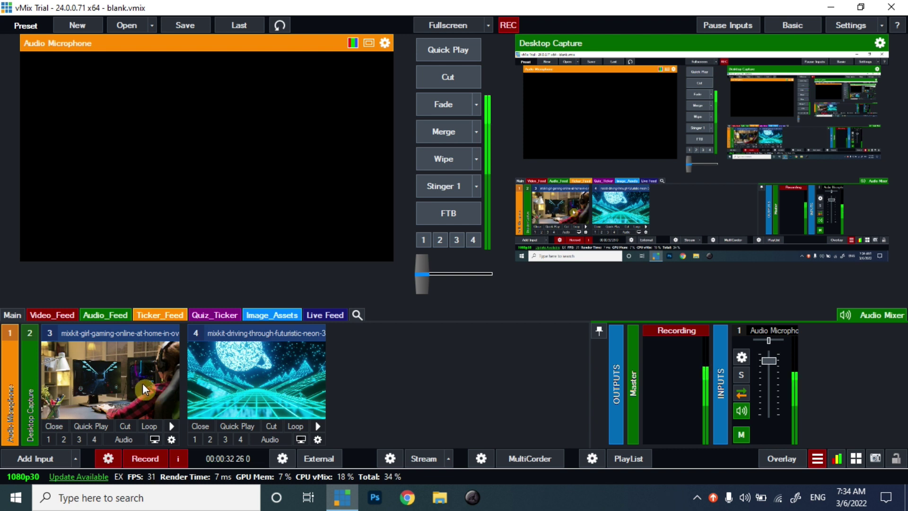
# Choose Image Sequence / Stinger as the new input type and browse for its file.
pyautogui.click(74, 459)
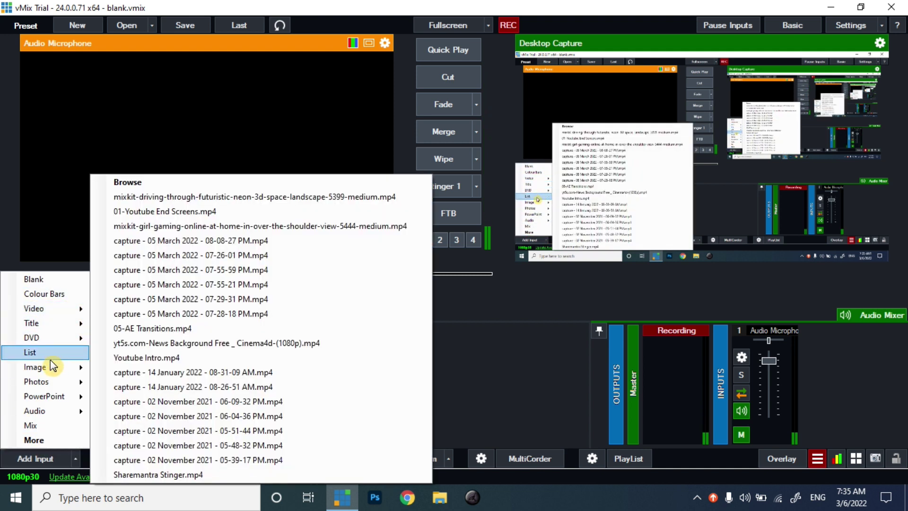
pyautogui.click(42, 461)
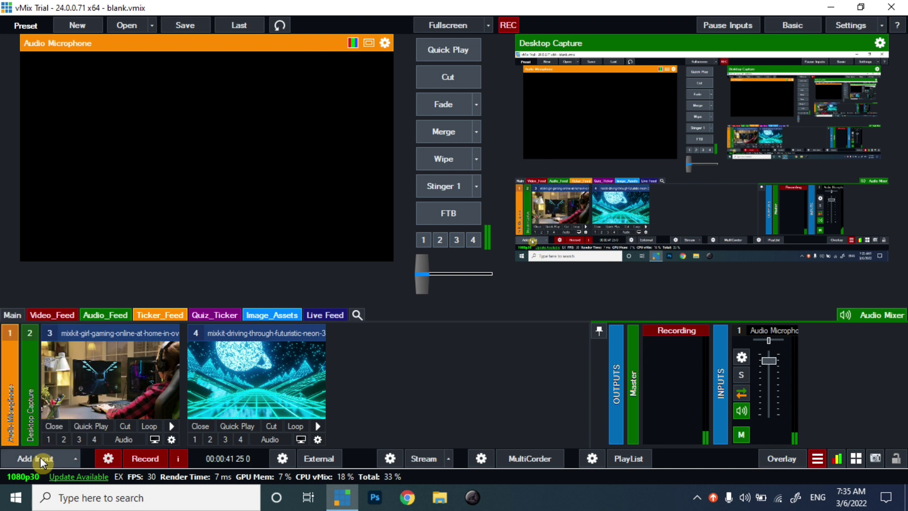
pyautogui.click(41, 461)
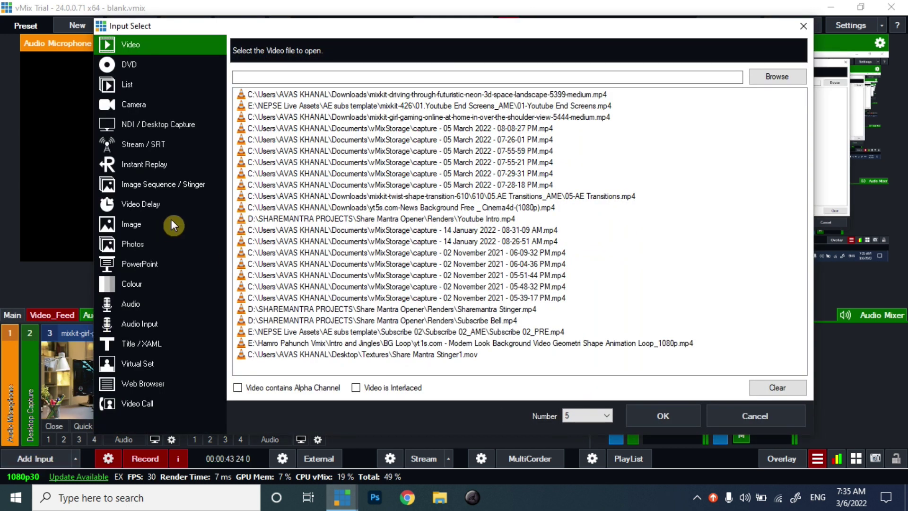
pyautogui.click(169, 186)
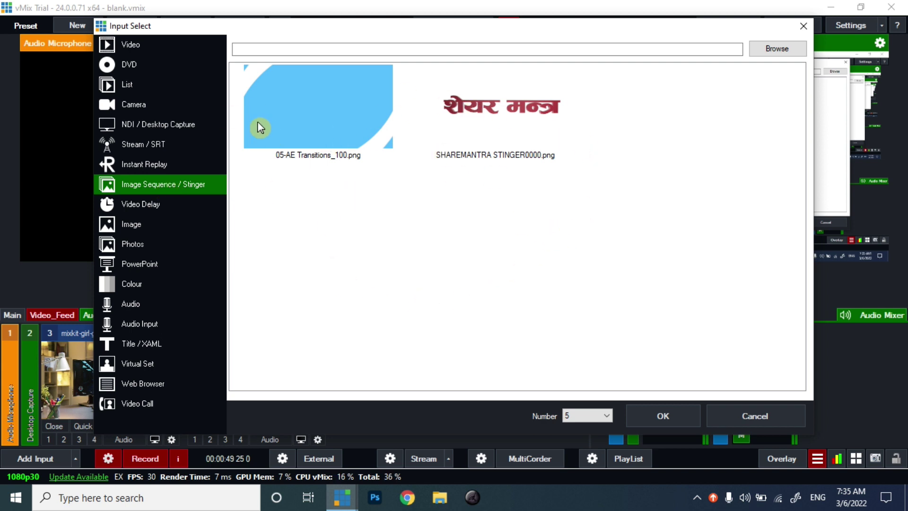
pyautogui.click(780, 48)
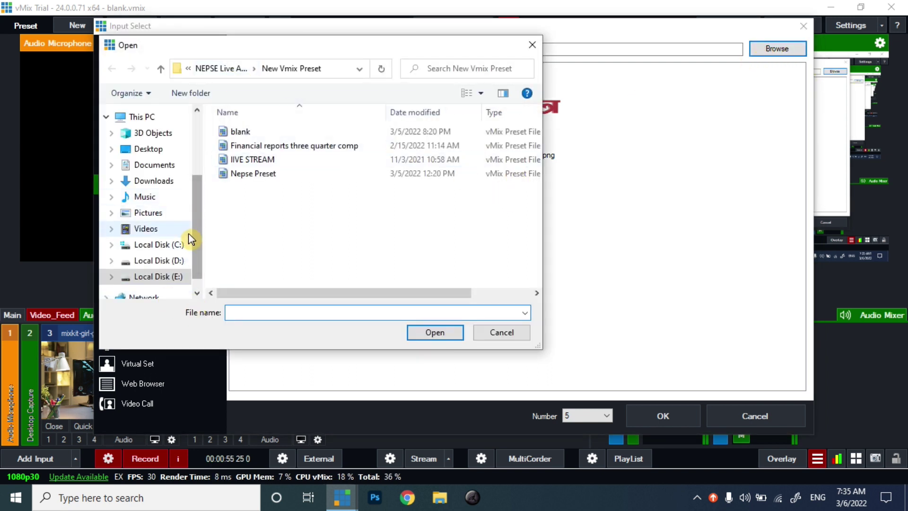
# Load 05-AE Transitions_100.png from Downloads > mixkit-twist-shape-transition-610 > 610 > 05.AE Transitions_AME as input 5.
pyautogui.click(152, 149)
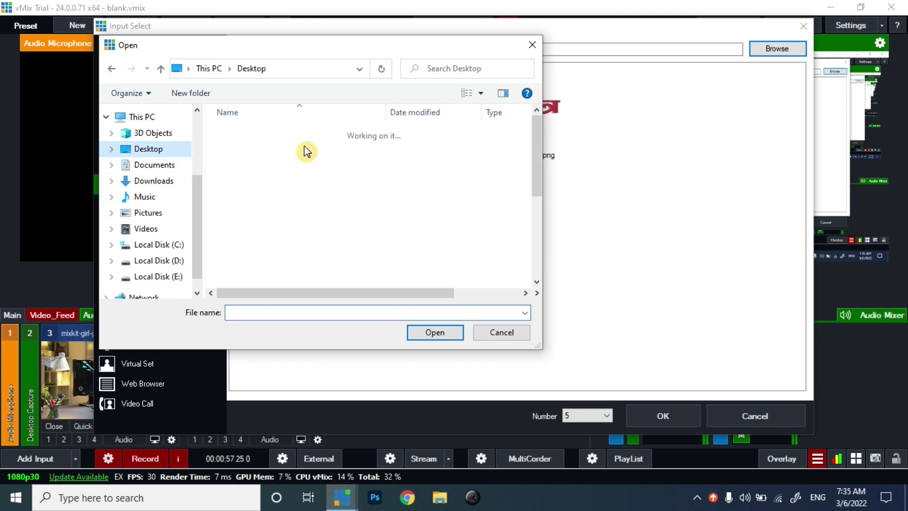
pyautogui.click(153, 180)
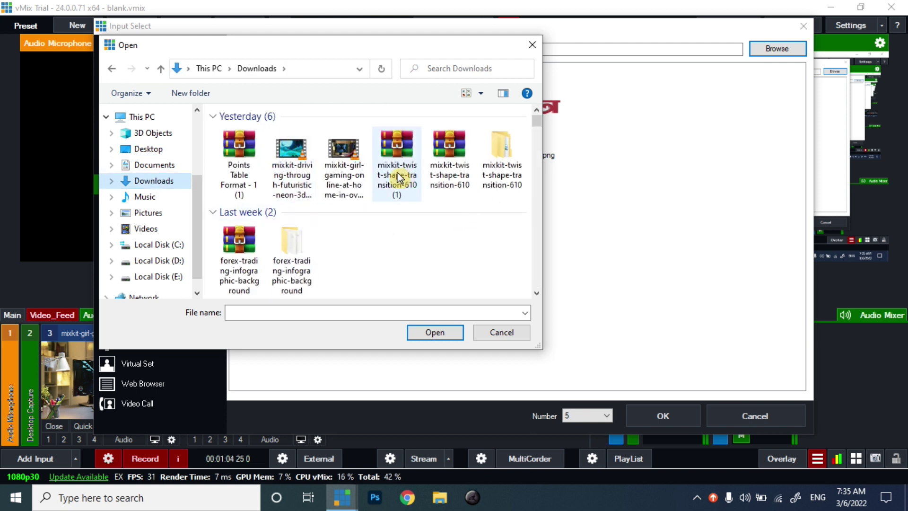
pyautogui.doubleClick(496, 151)
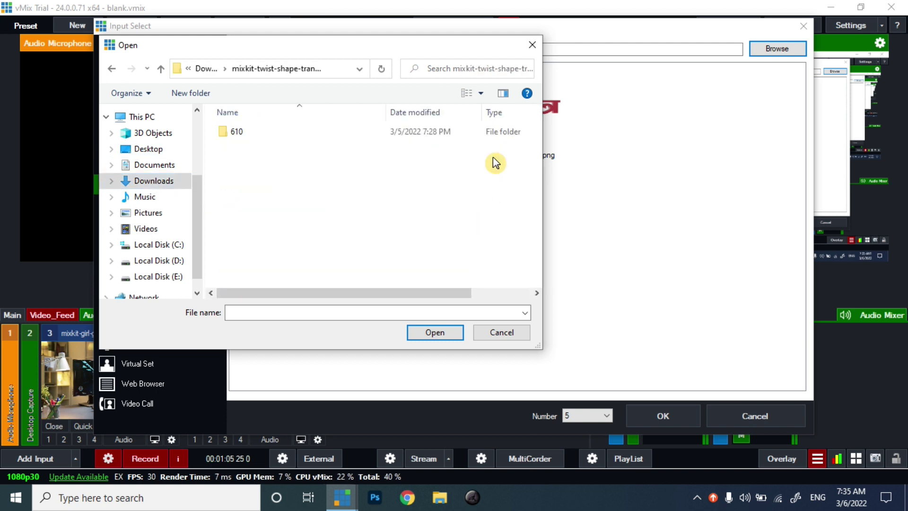
pyautogui.doubleClick(251, 131)
pyautogui.doubleClick(288, 137)
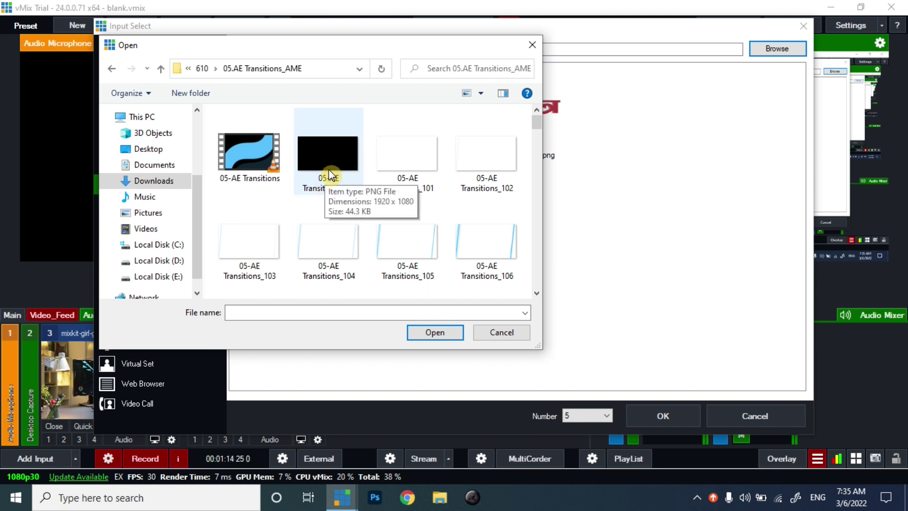
pyautogui.click(349, 177)
pyautogui.click(432, 331)
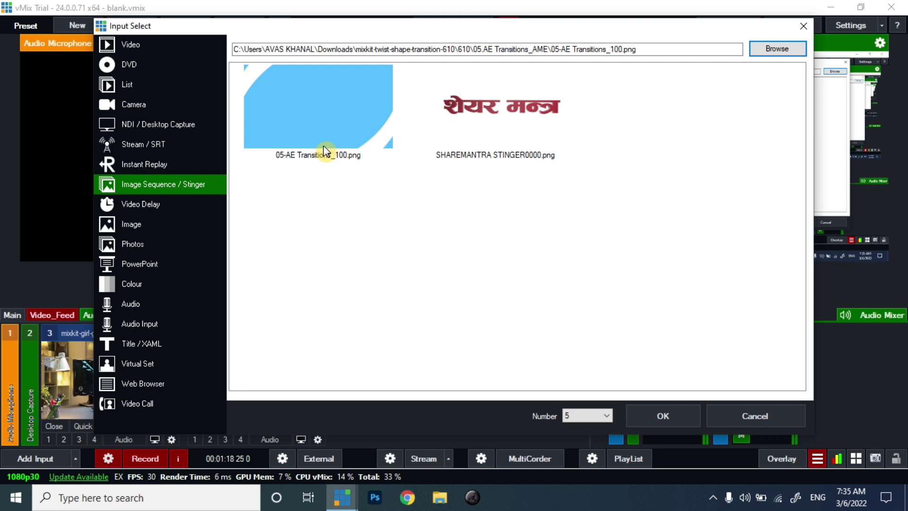
pyautogui.click(302, 111)
pyautogui.click(678, 416)
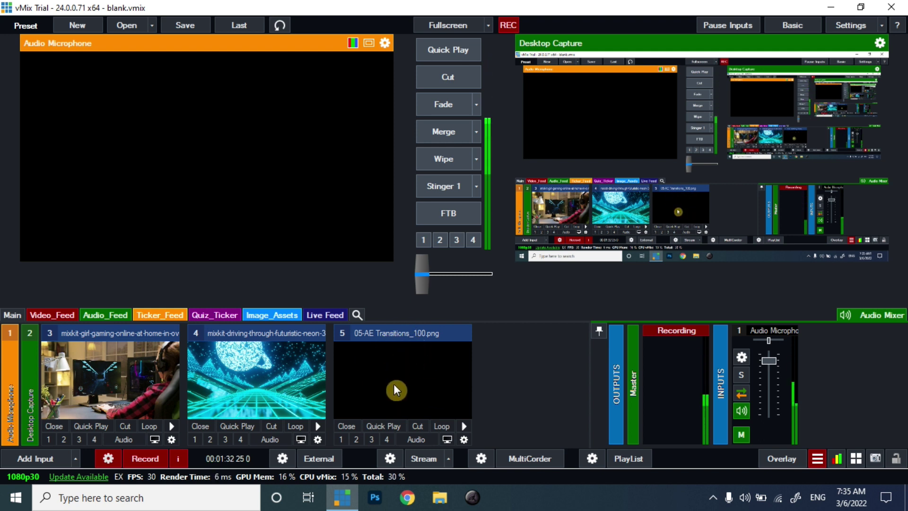
pyautogui.click(787, 460)
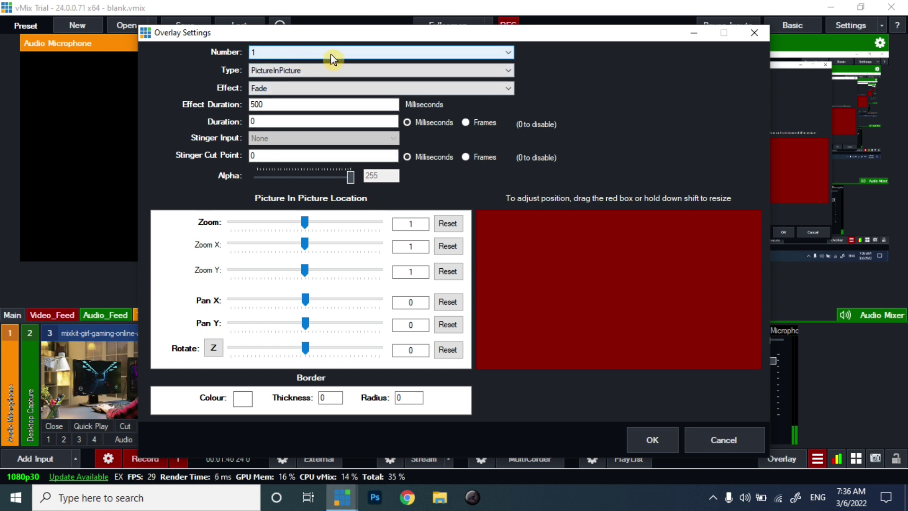
# Set Stinger 1 to input 5 with a 50-frame duration and cut point at frame 22.
pyautogui.click(352, 55)
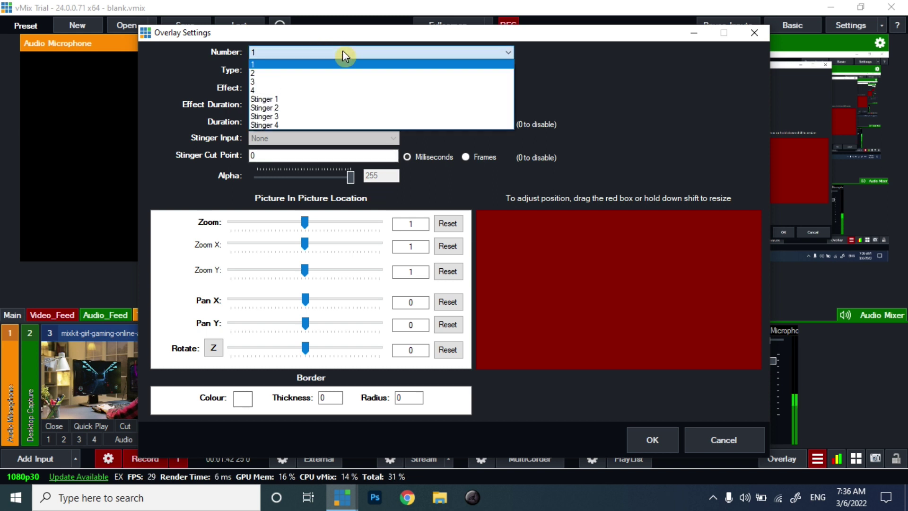
pyautogui.click(322, 100)
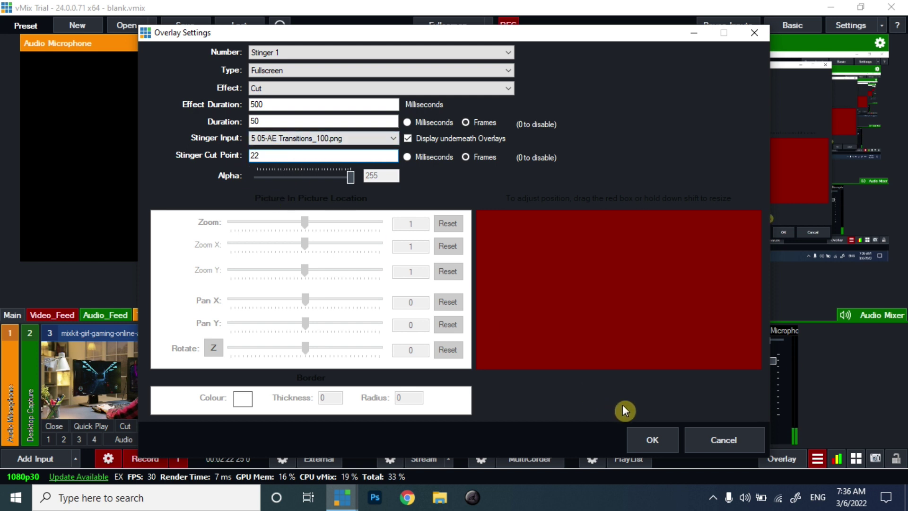
pyautogui.click(653, 440)
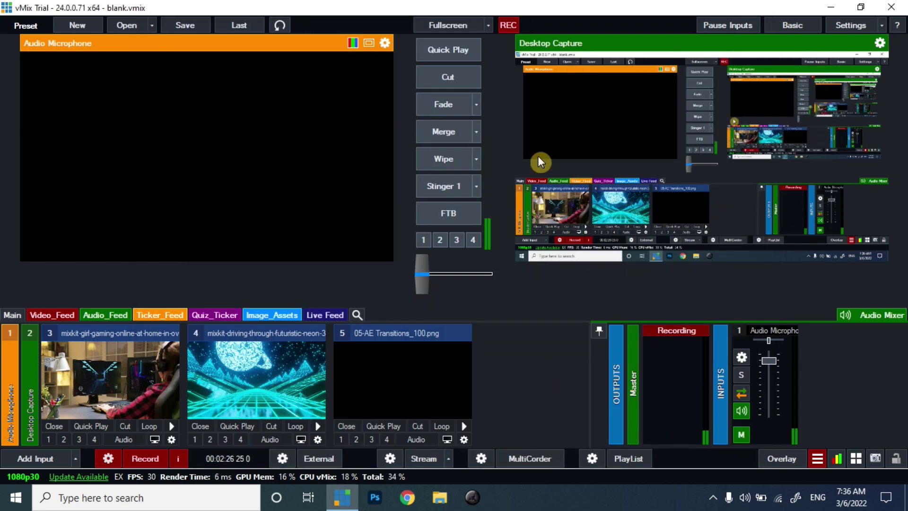
# Take input 3 to air with the T-bar, then Stinger 1 to input 4 and back.
pyautogui.click(112, 334)
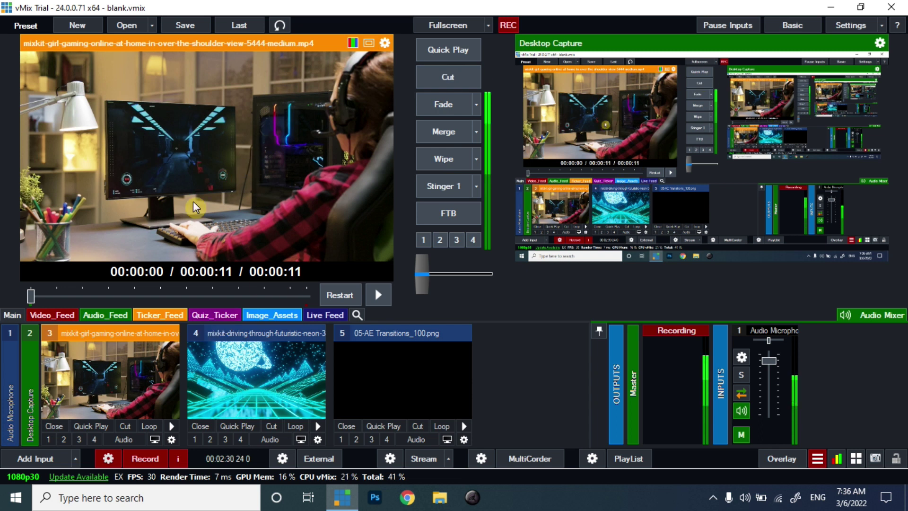
pyautogui.moveTo(426, 280); pyautogui.dragTo(492, 275)
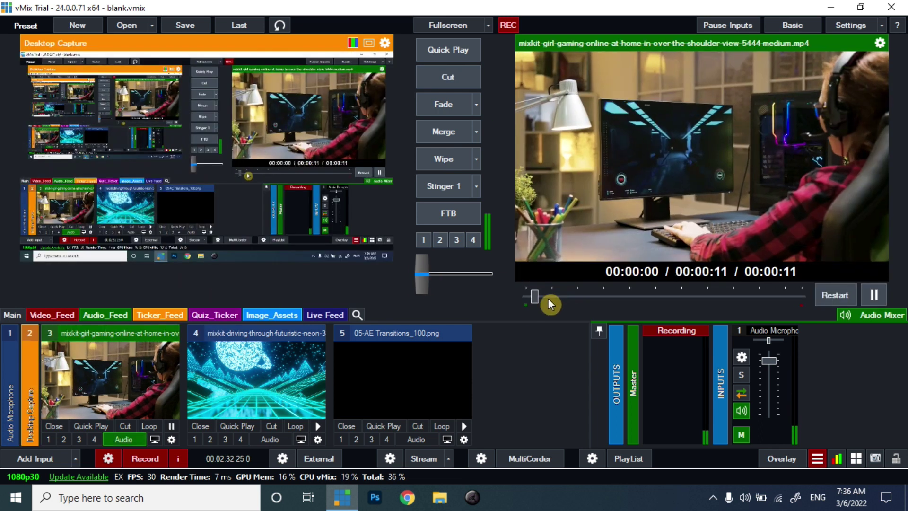
pyautogui.click(231, 387)
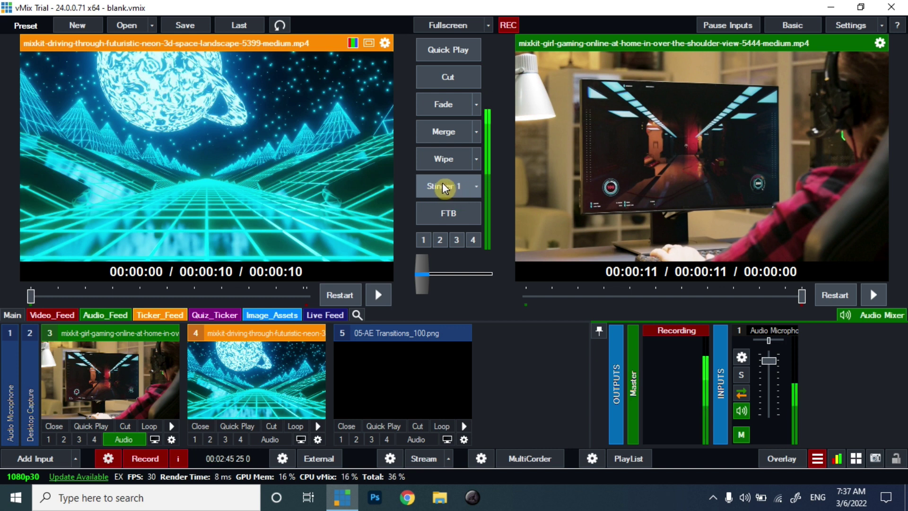
pyautogui.click(445, 188)
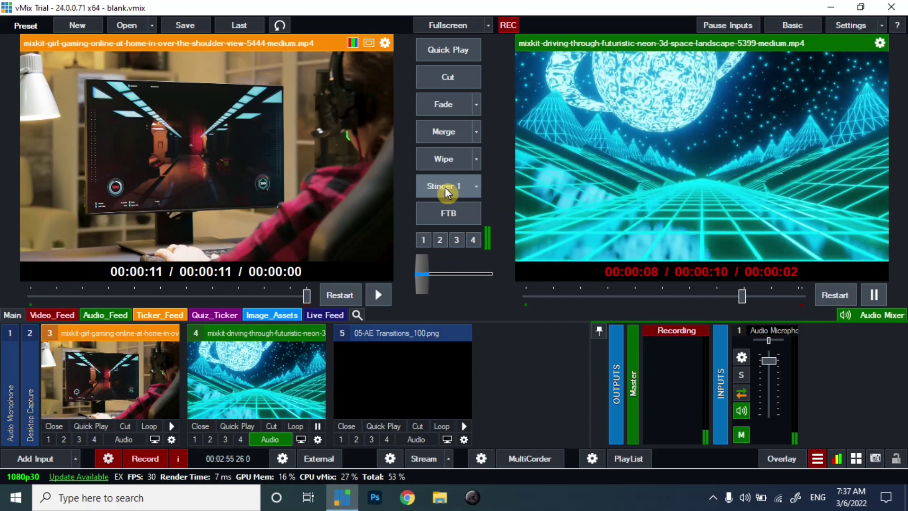
pyautogui.click(445, 186)
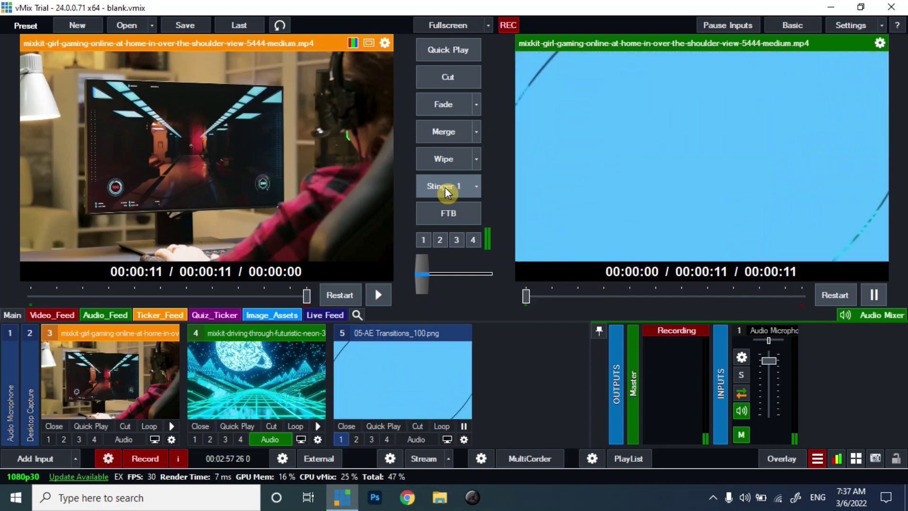